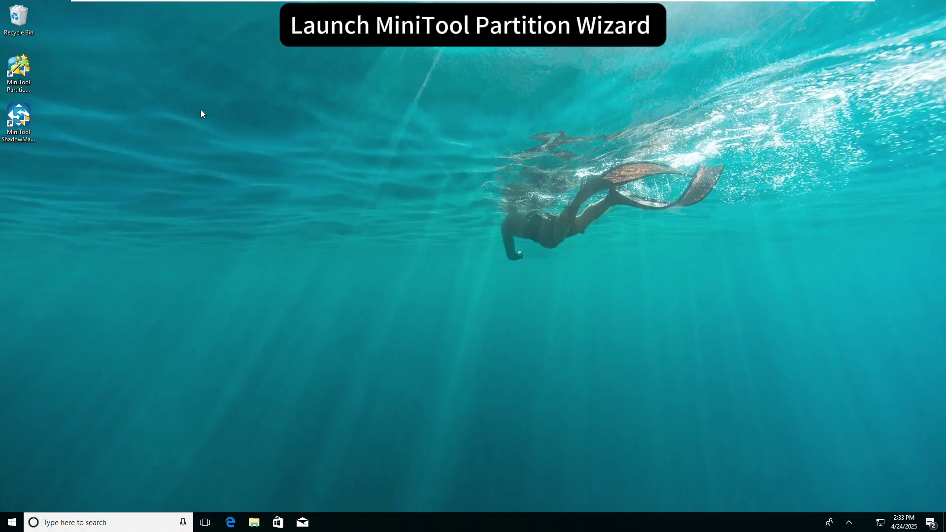
- Launch MiniTool Partition Wizard as administrator, dismiss the ad, and select the USB drive's FAT32 H: partition
double_click(17, 74)
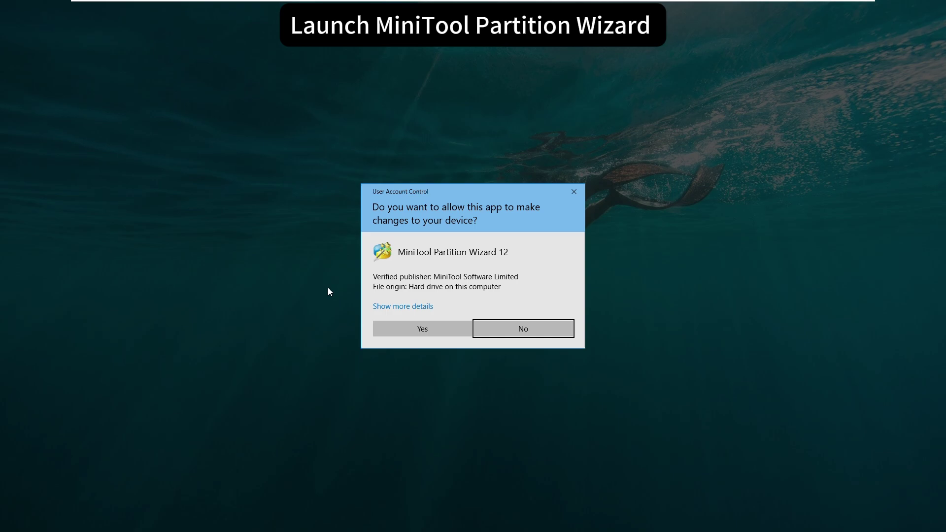
left_click(438, 328)
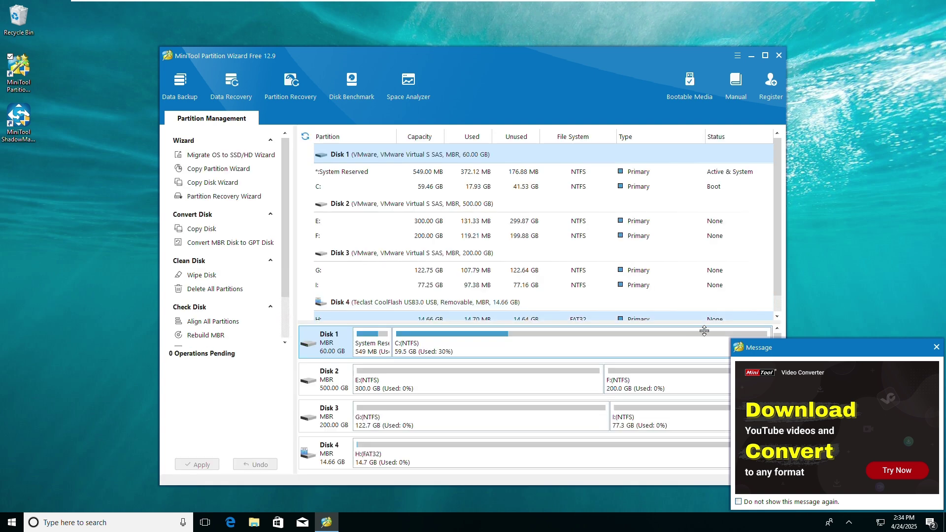
left_click(938, 347)
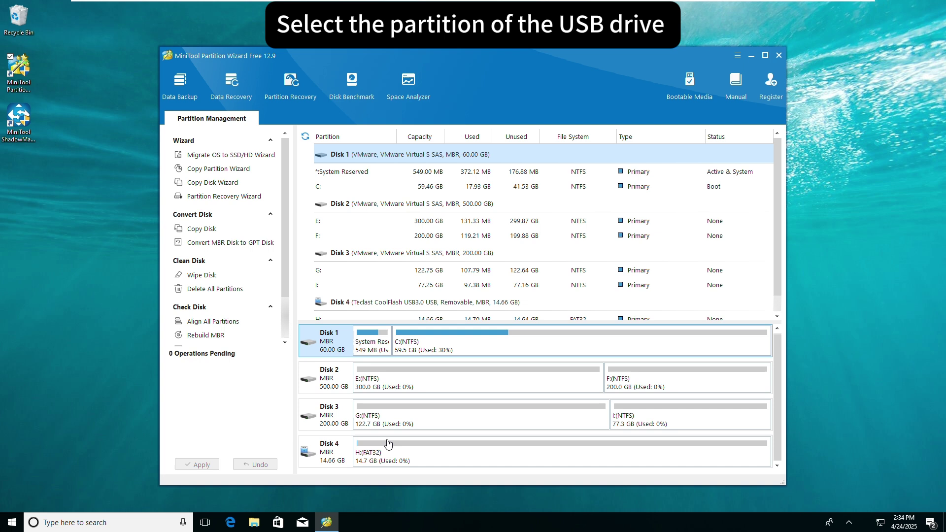
left_click(412, 456)
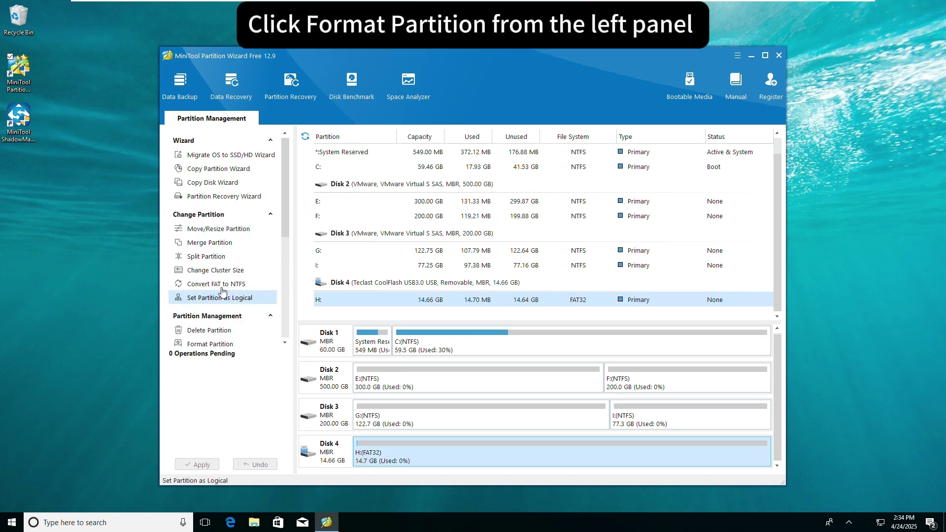
scroll(222, 296, "down", 3)
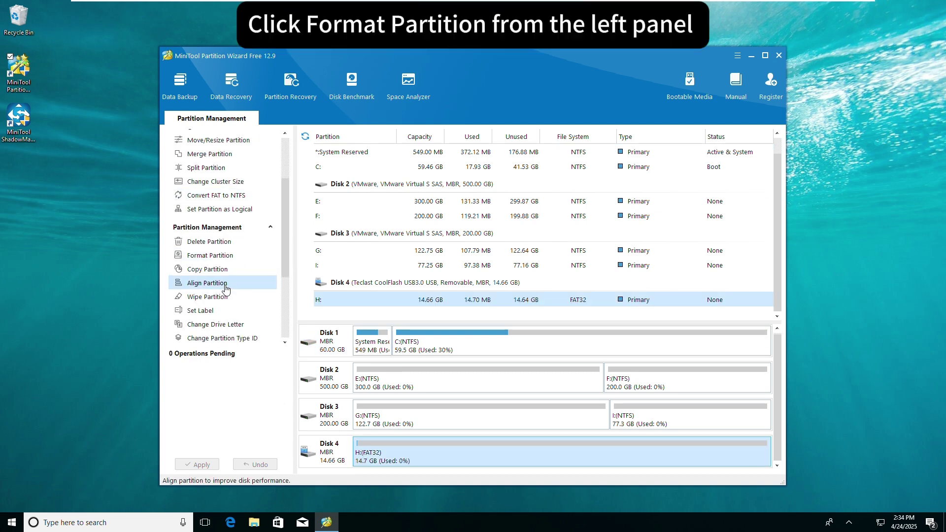
- Set H: to format as NTFS with label 'test 1' and Default cluster size
left_click(248, 261)
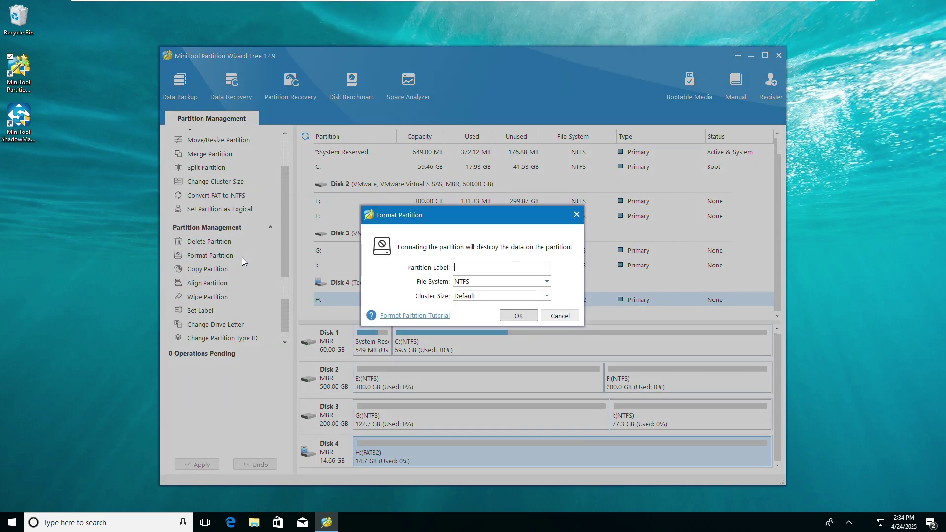
left_click(547, 282)
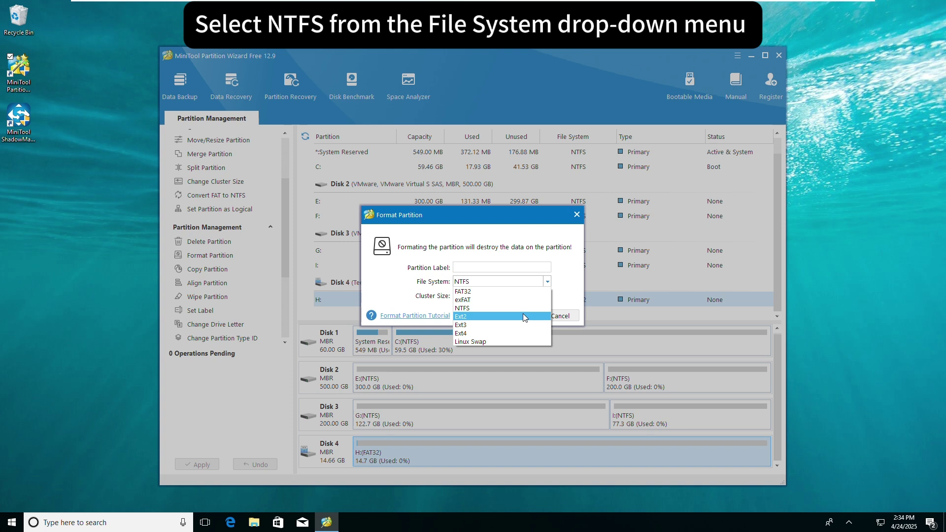
left_click(500, 307)
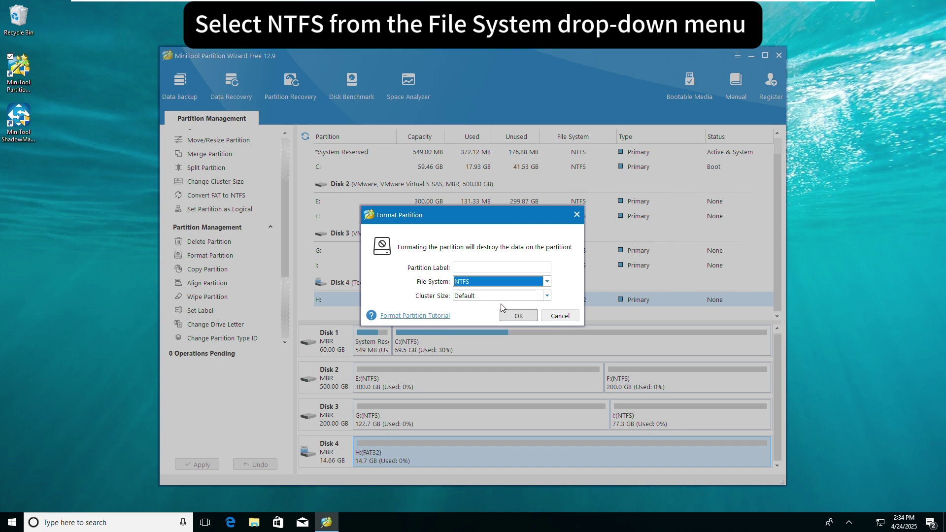
left_click(532, 275)
type("test 1")
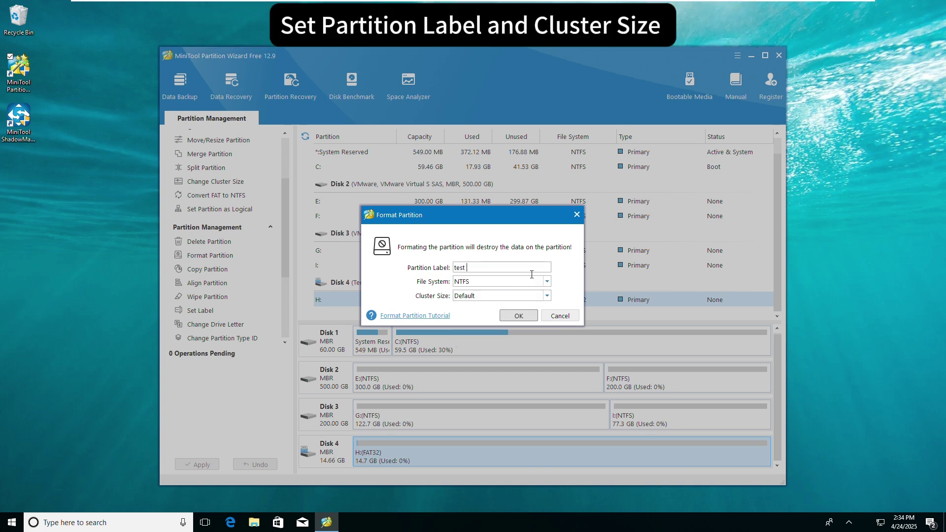
left_click(517, 296)
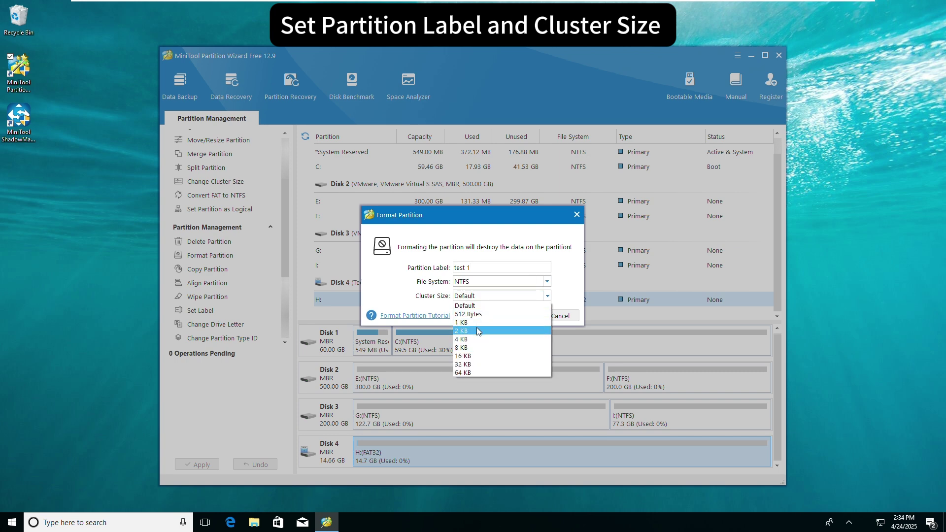
left_click(478, 305)
- Confirm the NTFS 'test 1' format settings and apply the pending format to H:
left_click(516, 316)
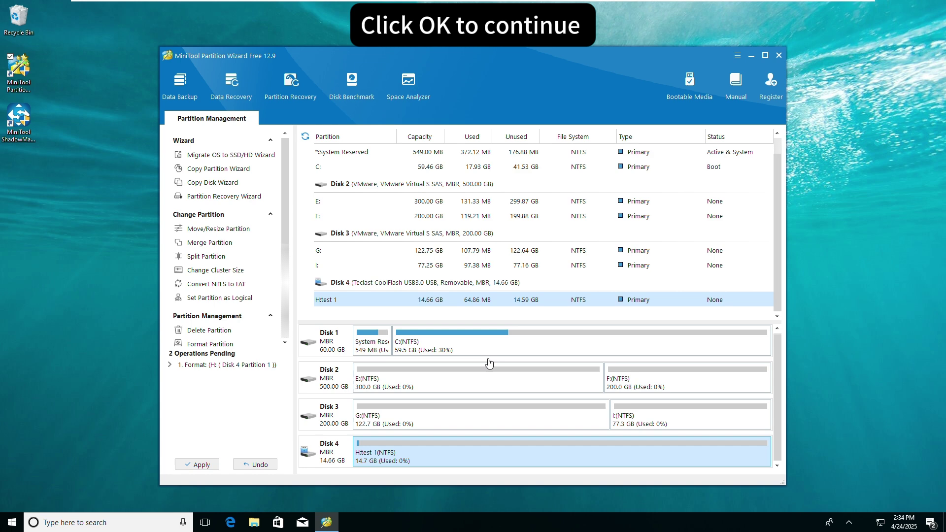
left_click(212, 466)
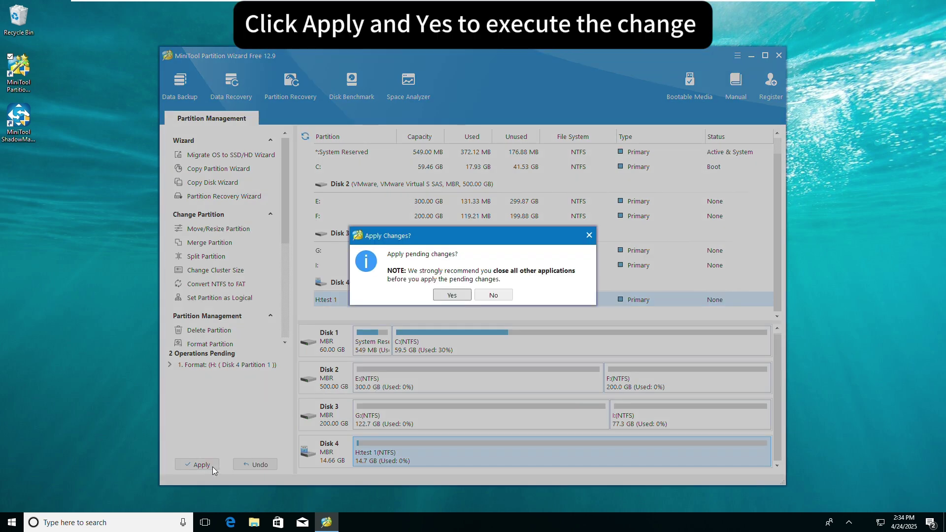
left_click(454, 296)
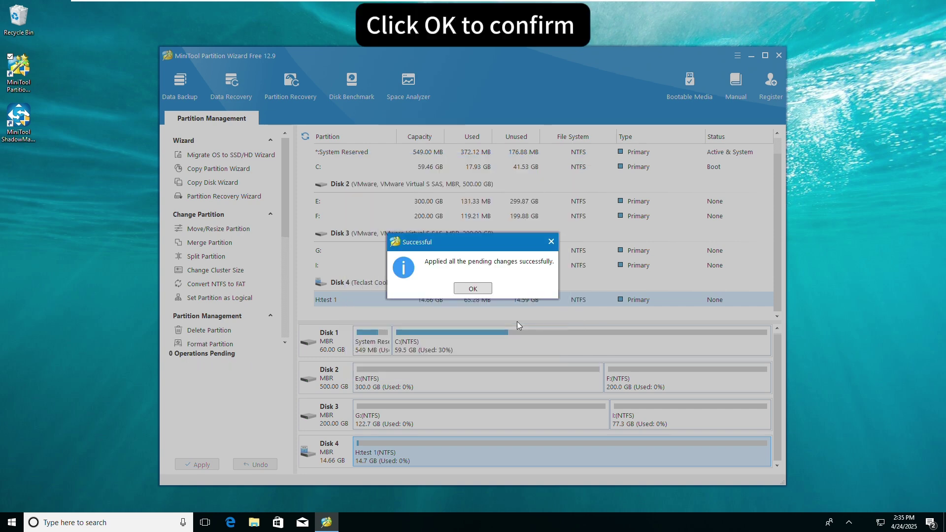
left_click(487, 290)
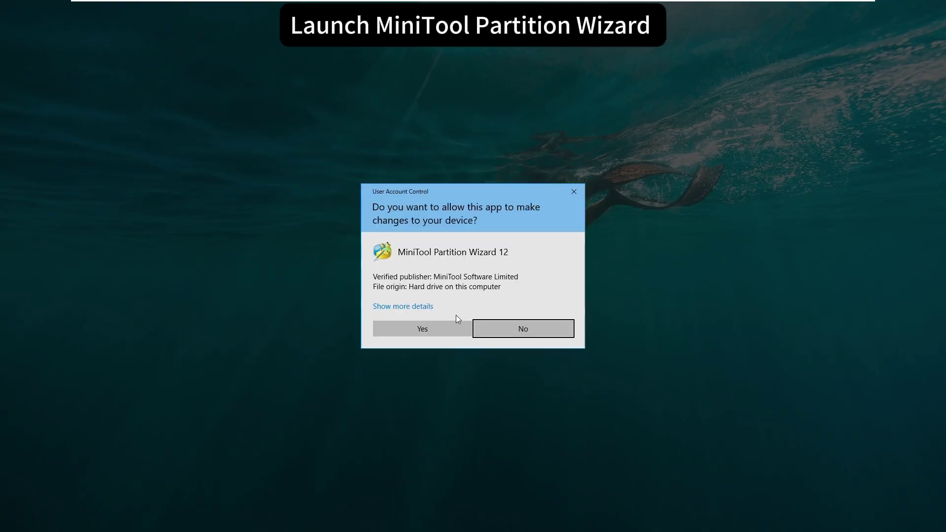
- Relaunch MiniTool with admin approval, close the ad, and select the 14.66 GB USB Disk 4
left_click(450, 327)
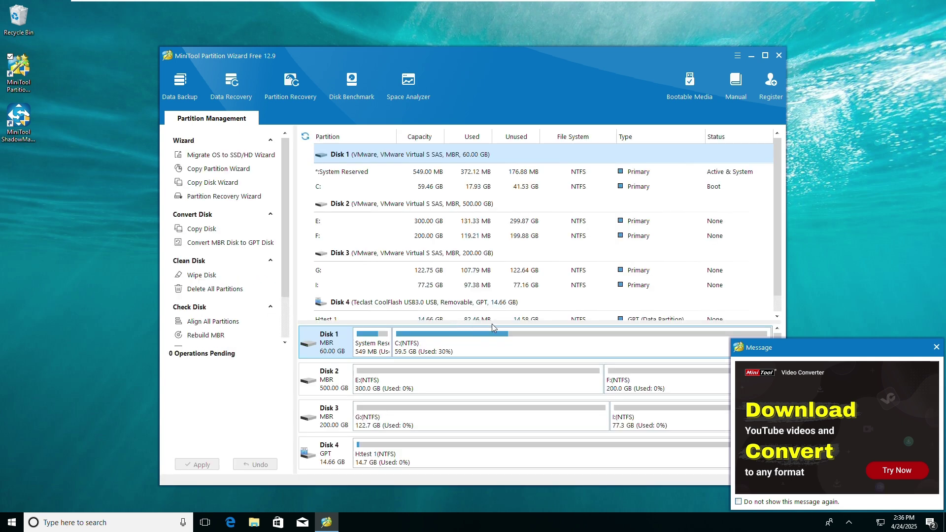
left_click(937, 348)
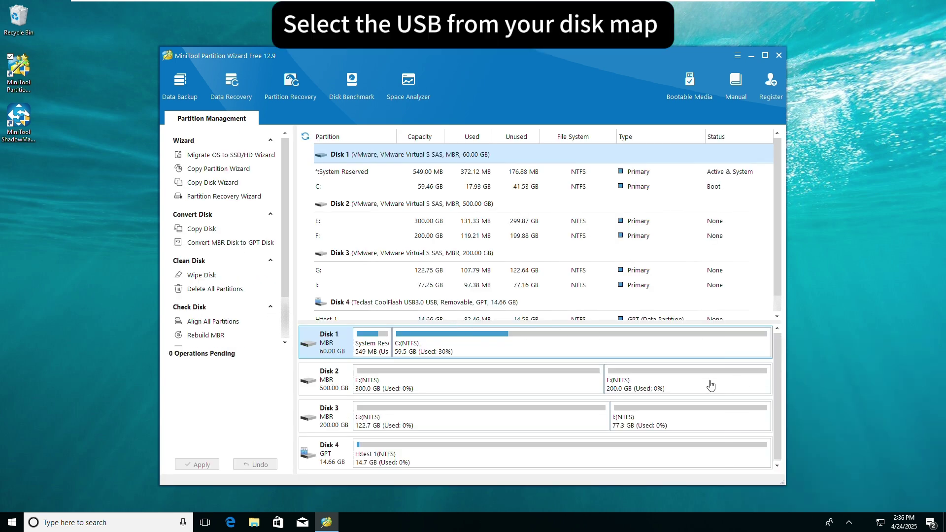
left_click(325, 461)
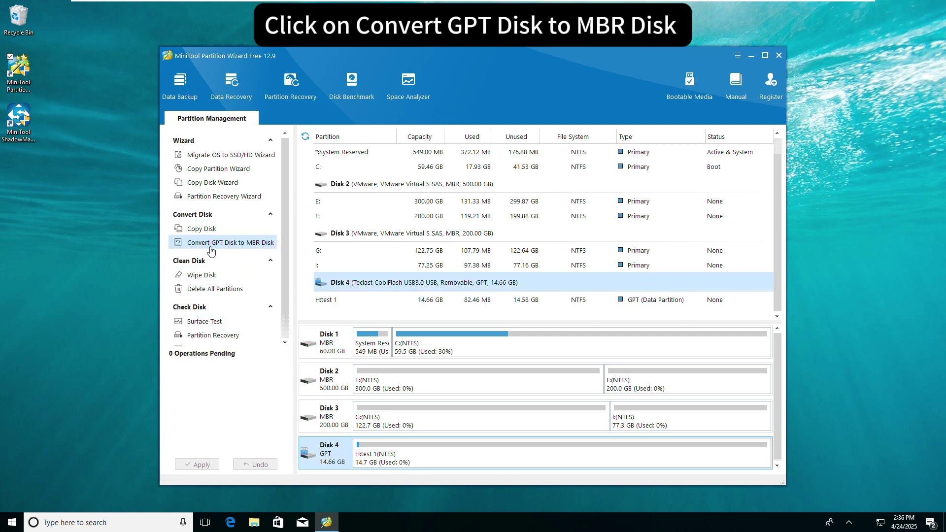
- Queue the GPT-to-MBR conversion of USB Disk 4 and apply it successfully
left_click(238, 252)
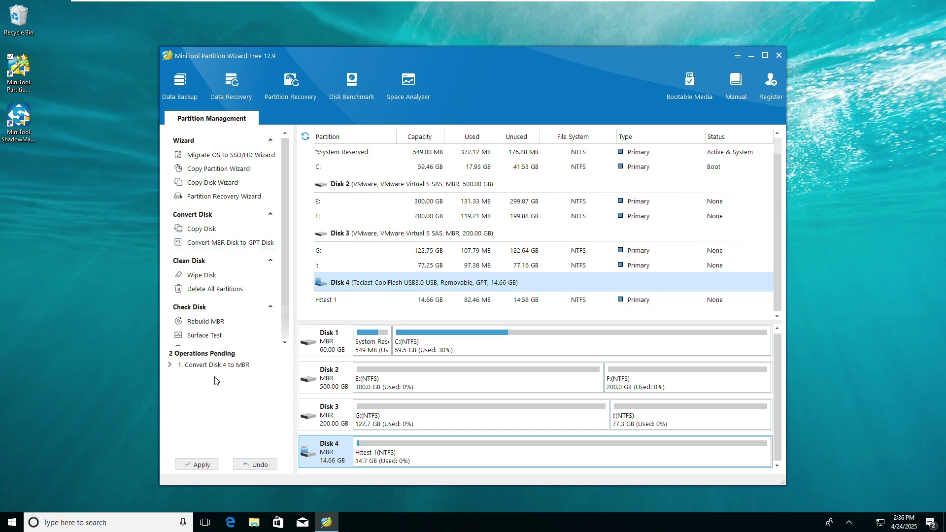
left_click(208, 468)
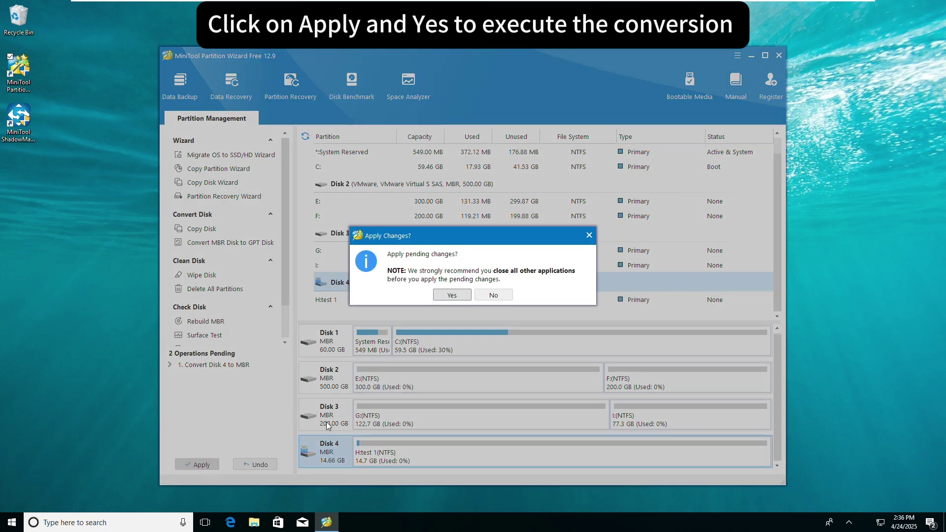
left_click(465, 298)
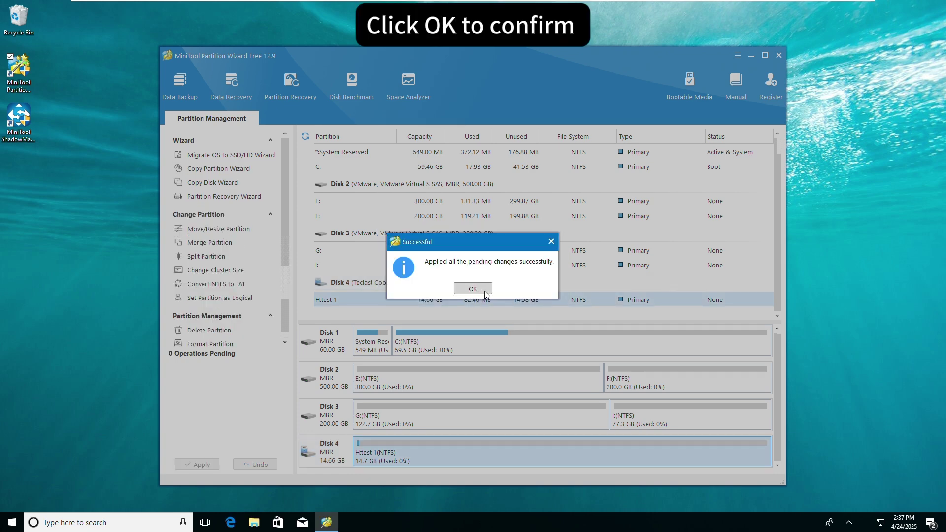
left_click(484, 292)
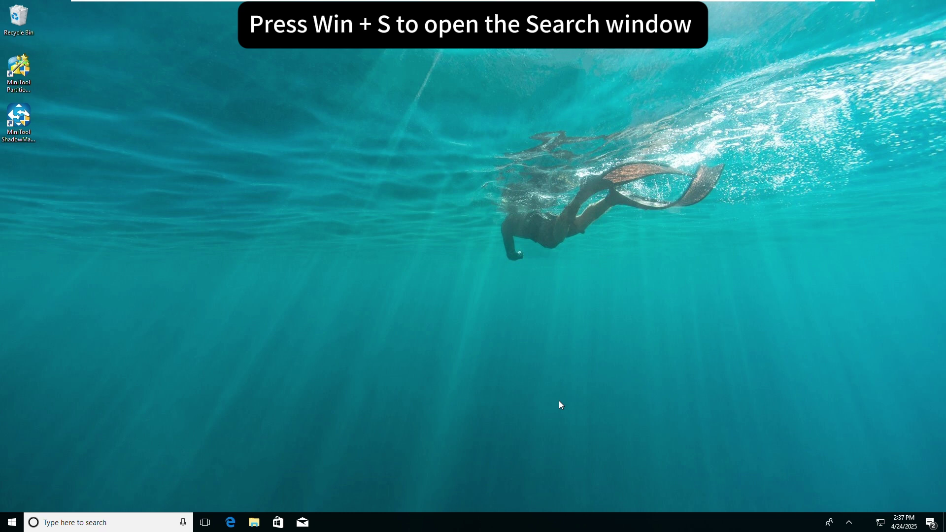
- Search for cmd and choose Run as administrator for Command Prompt
key("super+s")
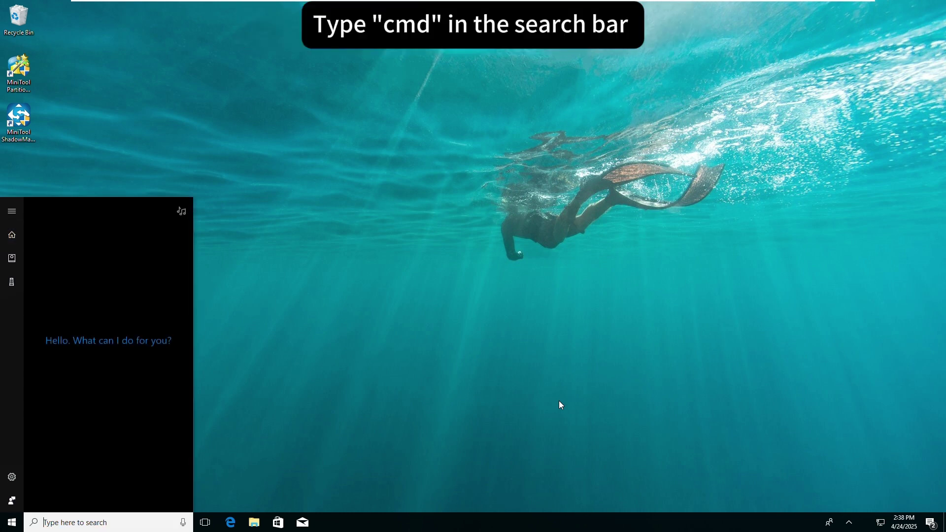
type("cmd")
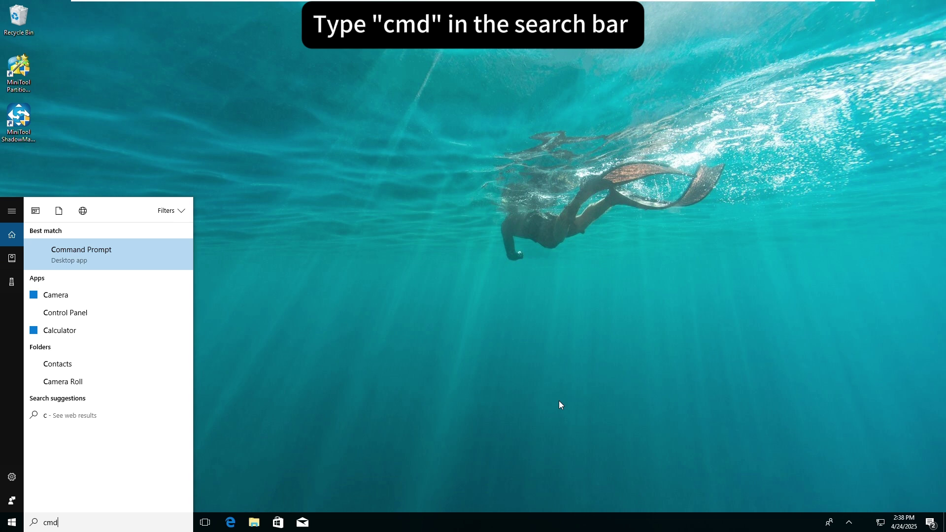
right_click(84, 253)
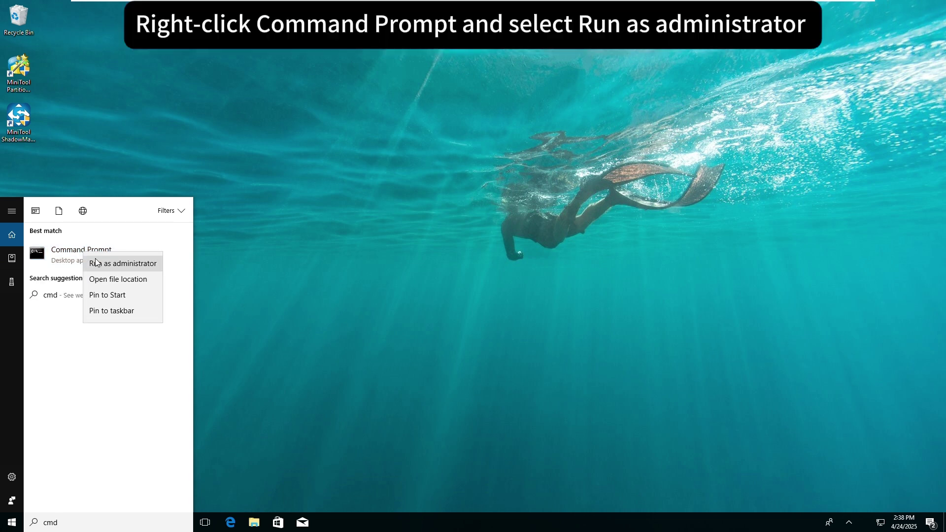
left_click(140, 267)
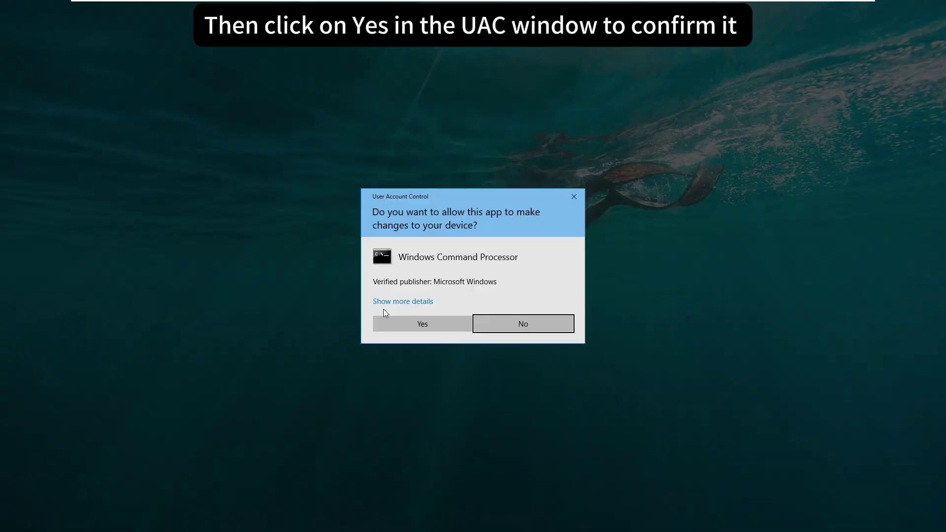
- Approve elevation and run chkdsk G: /f /r, which reports no problems
left_click(444, 329)
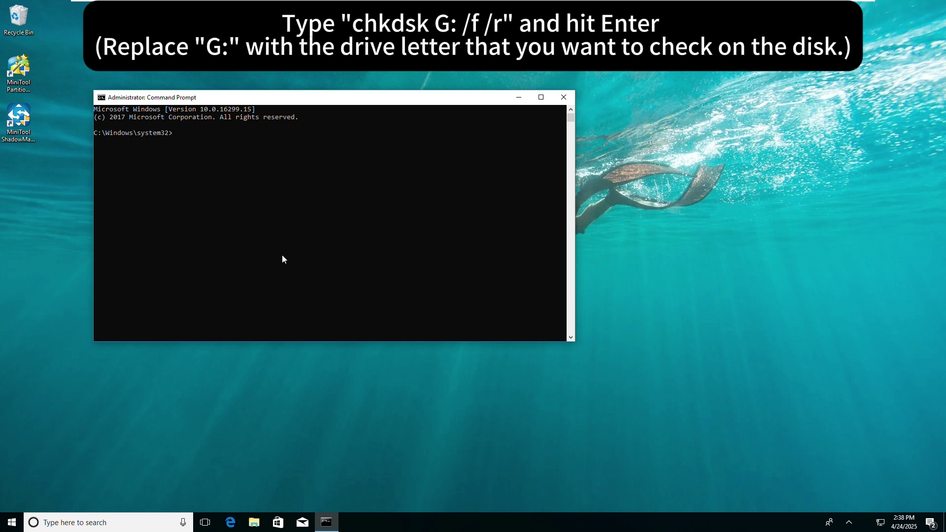
type("chkdsk G: /f /r")
key("Return")
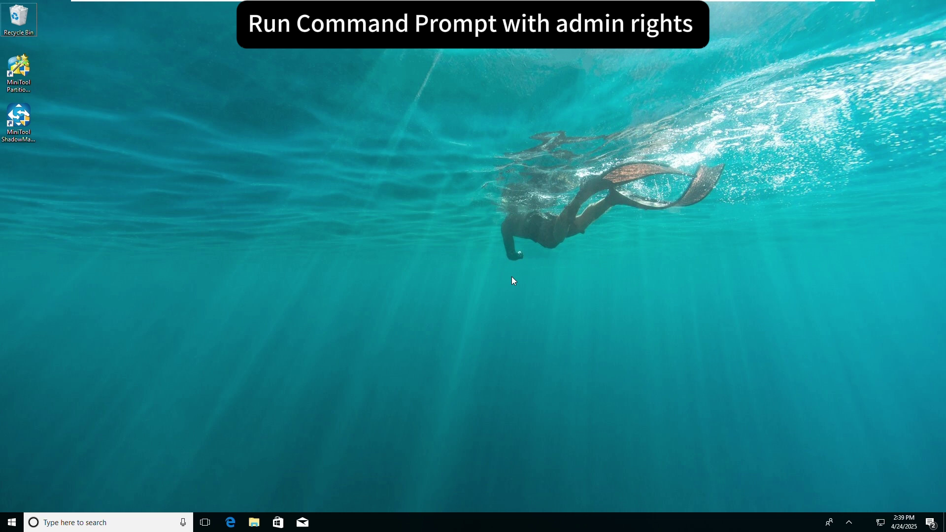
- Open an elevated Command Prompt via search and run sfc /scannow, finding no integrity violations
key("super")
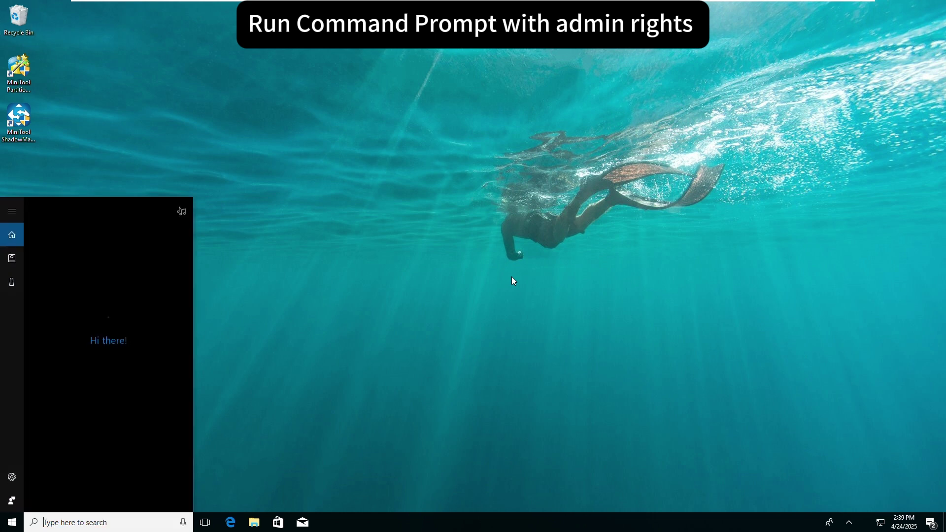
type("cmd")
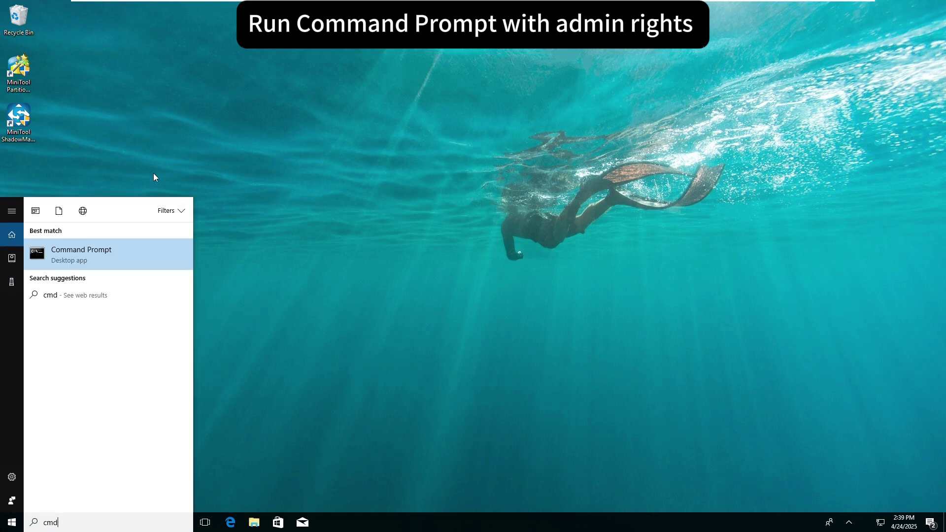
right_click(125, 257)
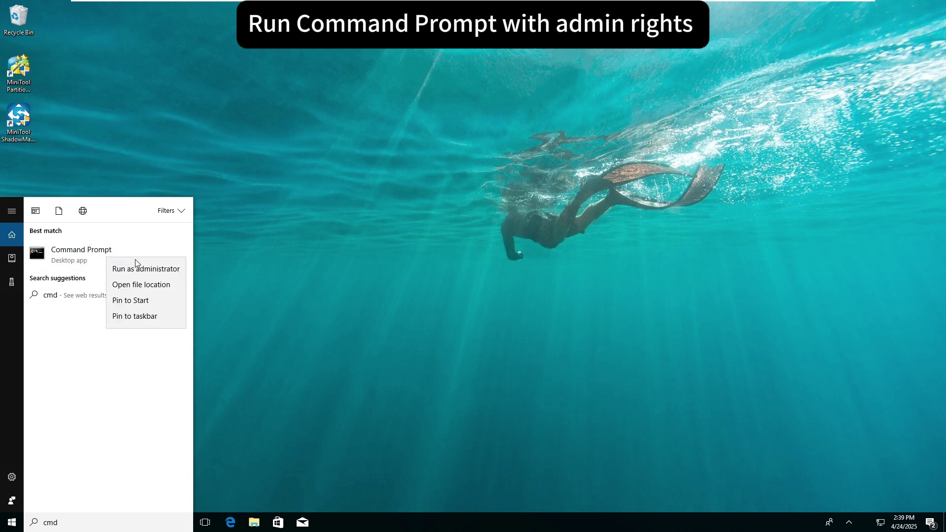
left_click(166, 273)
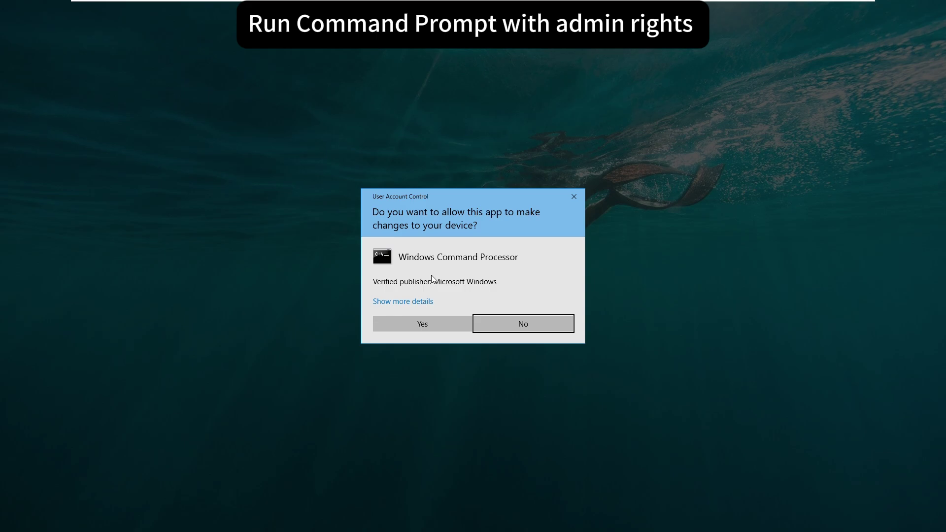
left_click(442, 323)
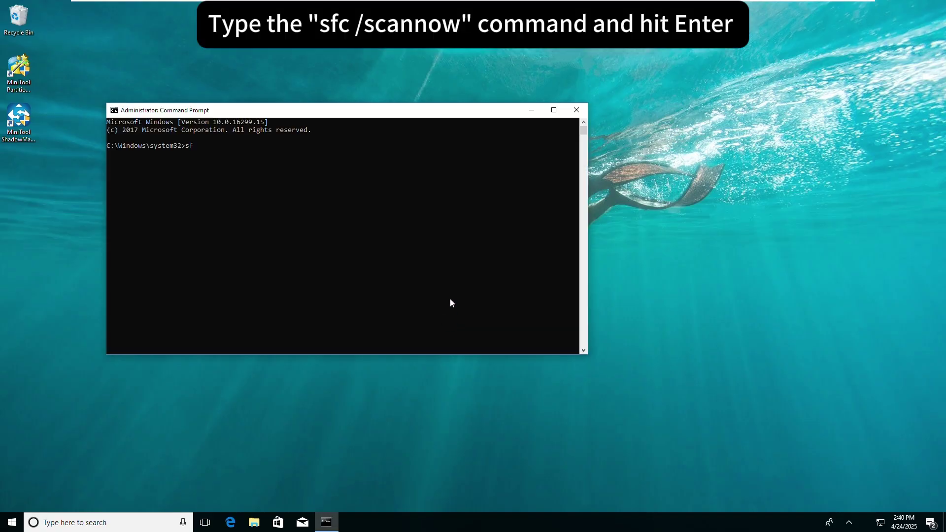
type("sfc /scannow")
key("Return")
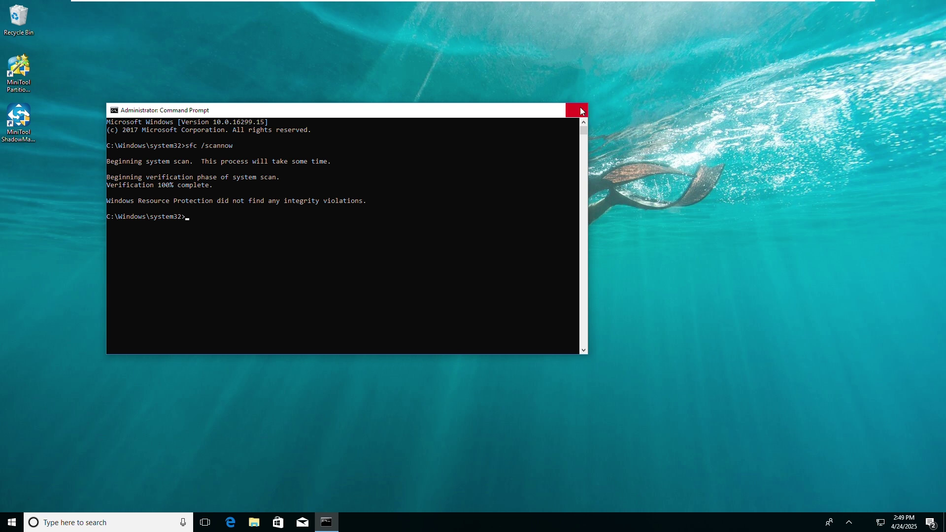
- Close the Command Prompt window and open the Start menu power options to restart
left_click(581, 108)
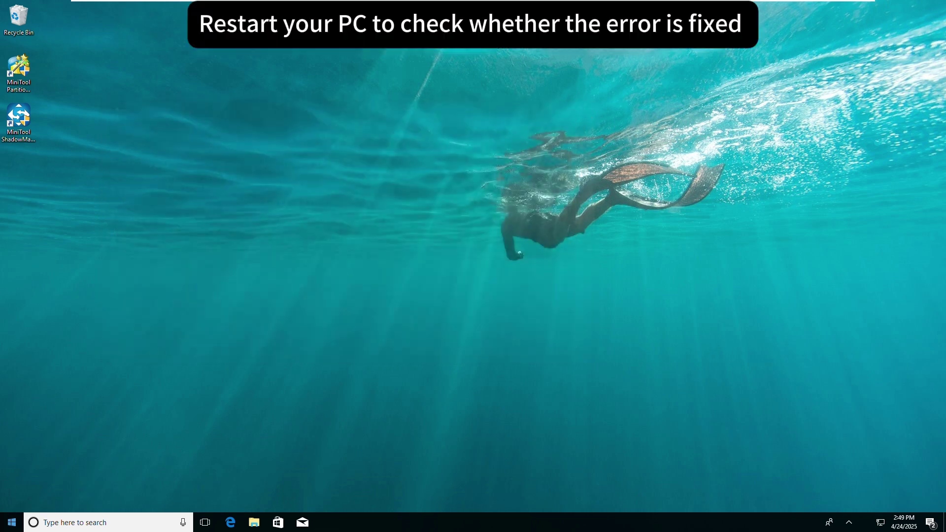
left_click(13, 521)
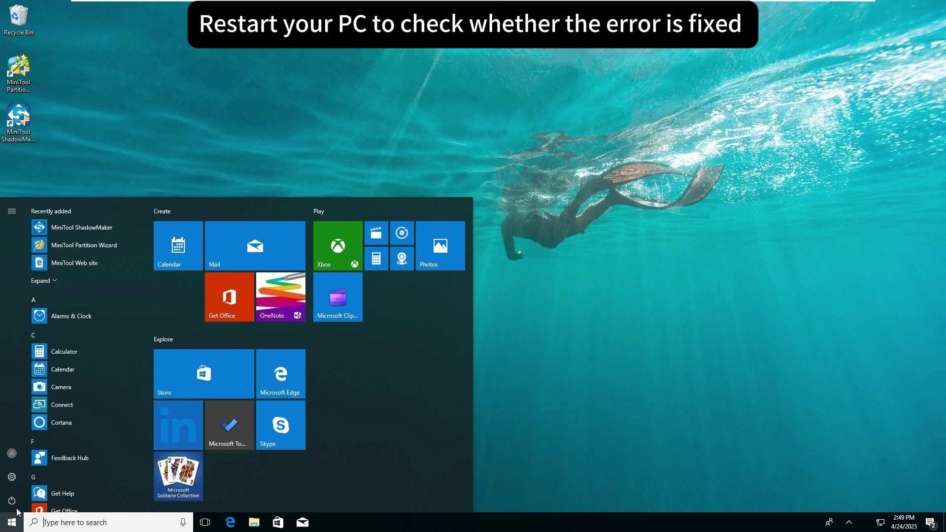
left_click(12, 501)
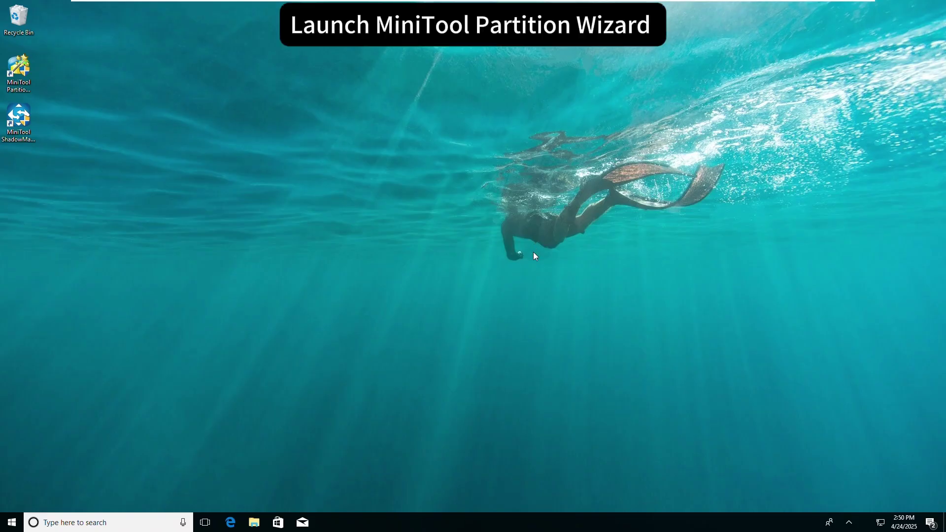
- Launch MiniTool as administrator, select Disk 3's 122.75 GB NTFS G: partition, and close the ad
double_click(19, 72)
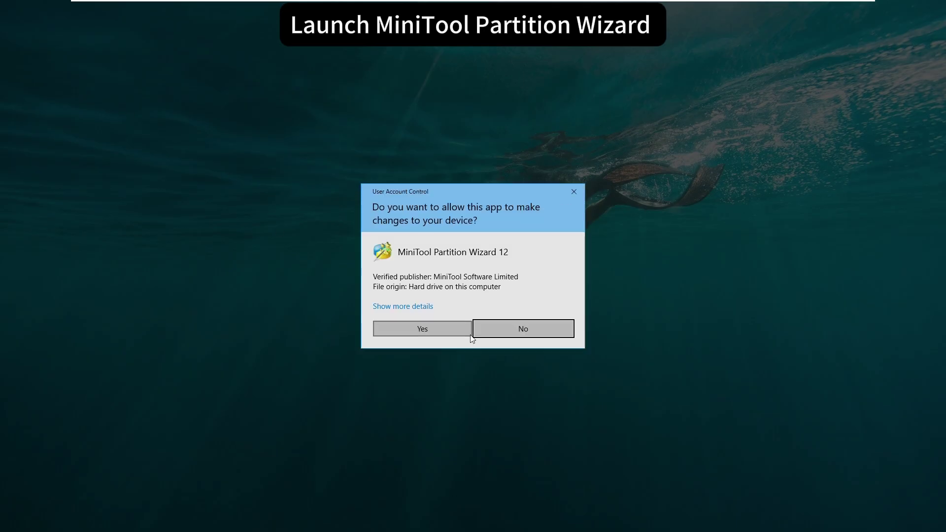
left_click(461, 331)
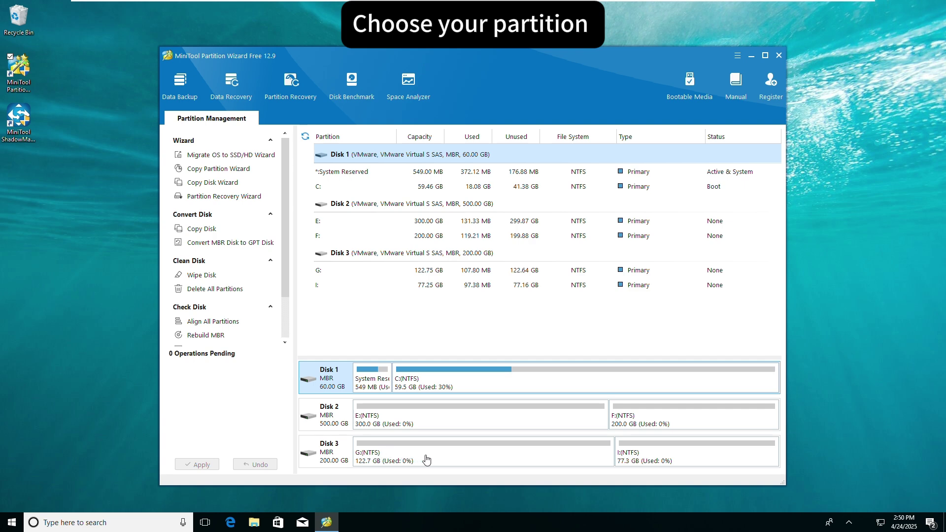
left_click(514, 459)
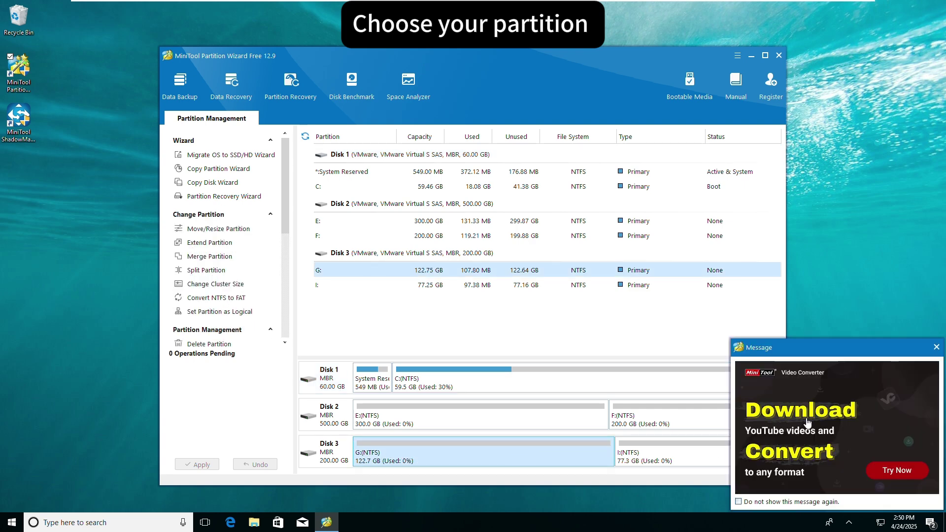
left_click(936, 347)
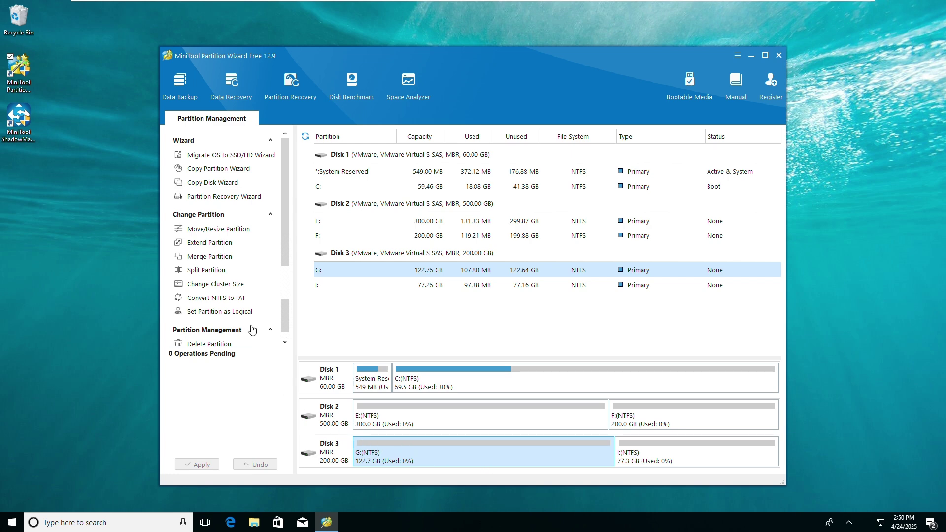
- Queue extending G: to 161.24 GB by taking 38.49 GB from I:, leaving I: at 38.76 GB
left_click(246, 248)
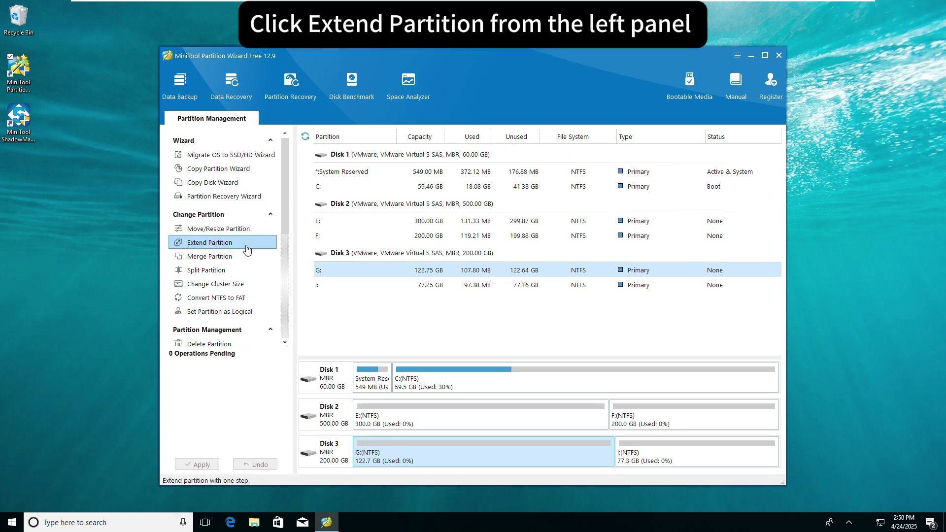
left_click(512, 252)
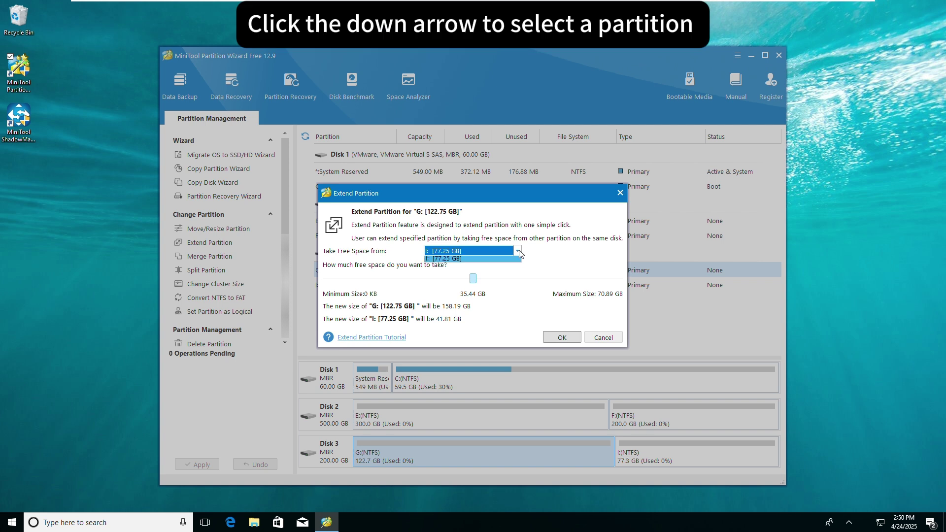
left_click(513, 259)
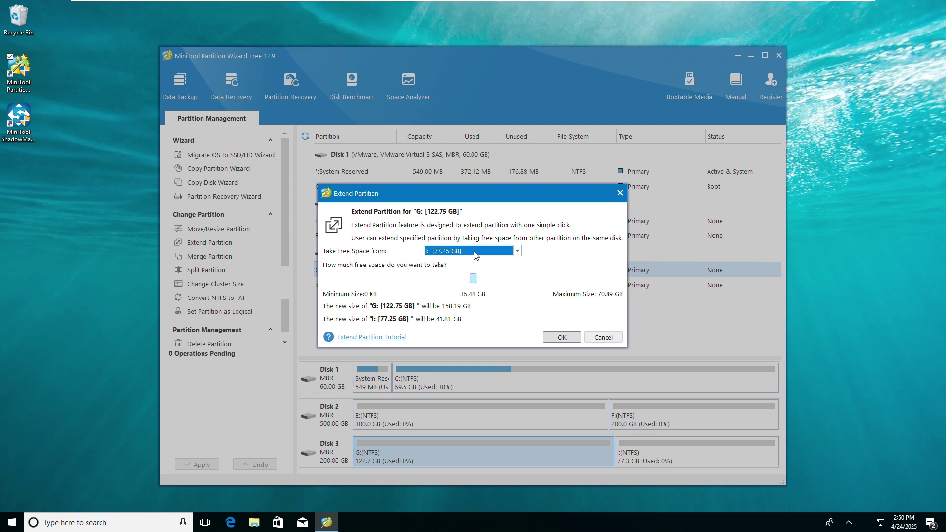
left_click(473, 279)
mouse_move(473, 279)
left_mouse_down()
mouse_move(445, 279)
mouse_move(496, 276)
mouse_move(485, 276)
left_mouse_up()
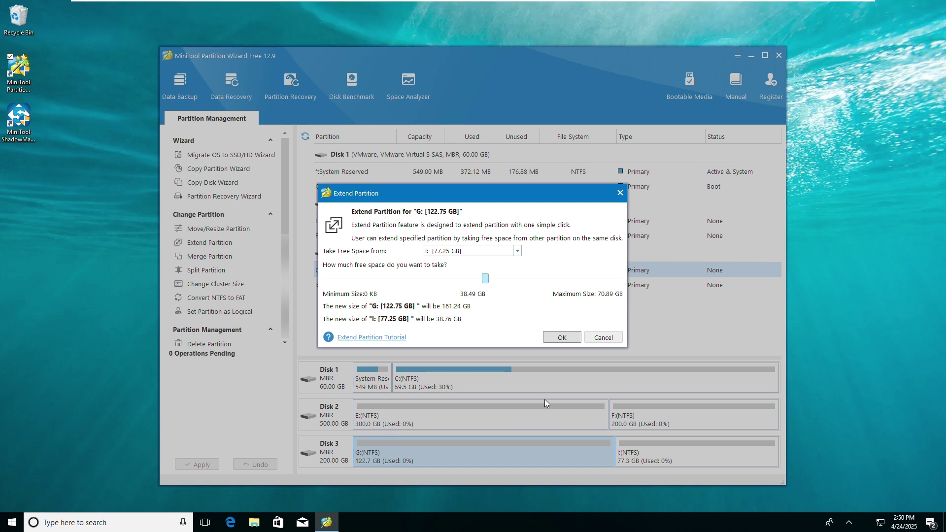
left_click(562, 338)
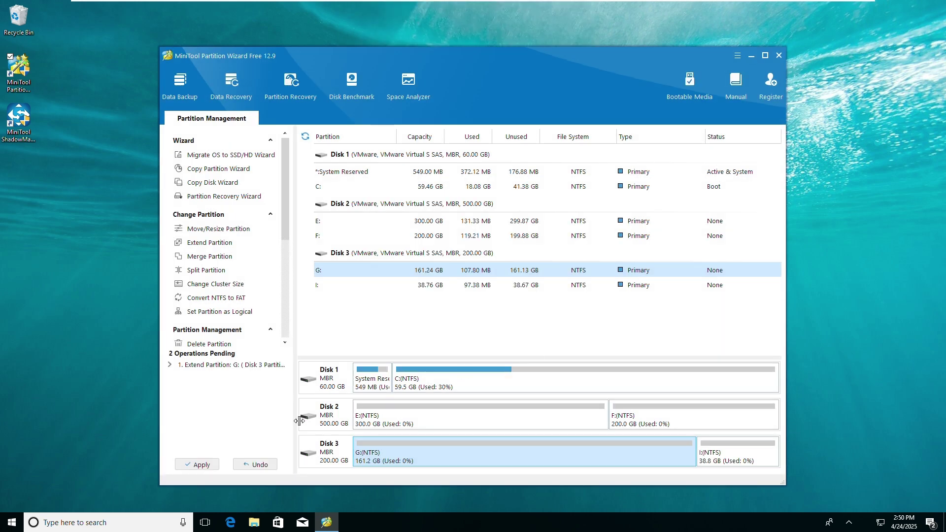
- Apply the pending G: extension and acknowledge its success
left_click(212, 468)
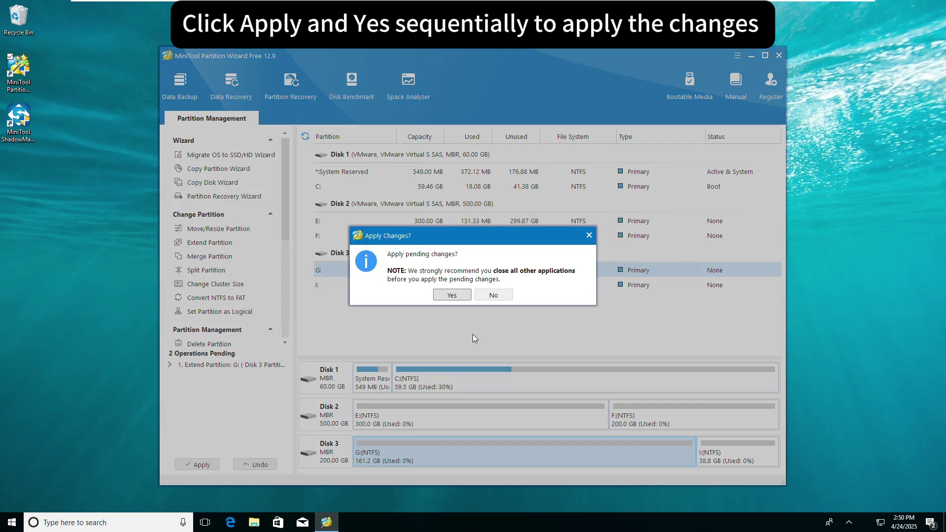
left_click(463, 298)
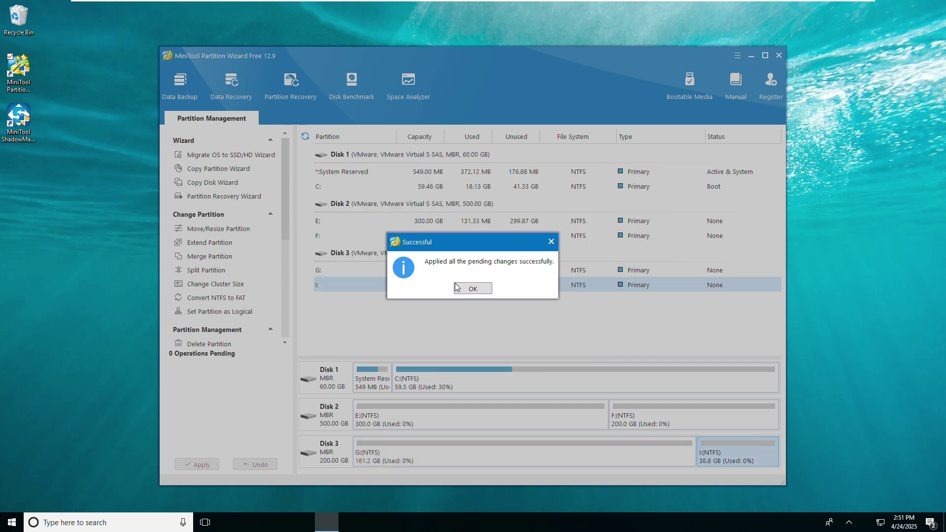
left_click(483, 291)
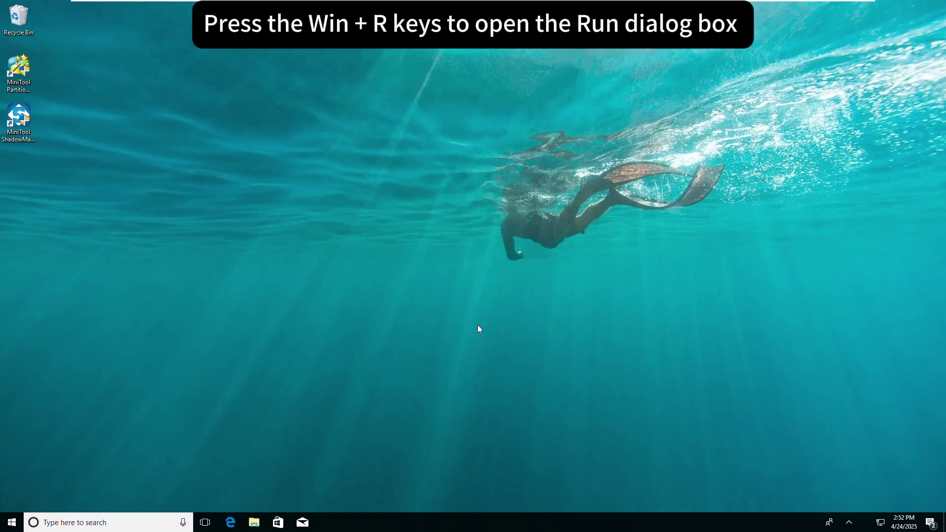
- Launch diskpart from the Run box
key("super+r")
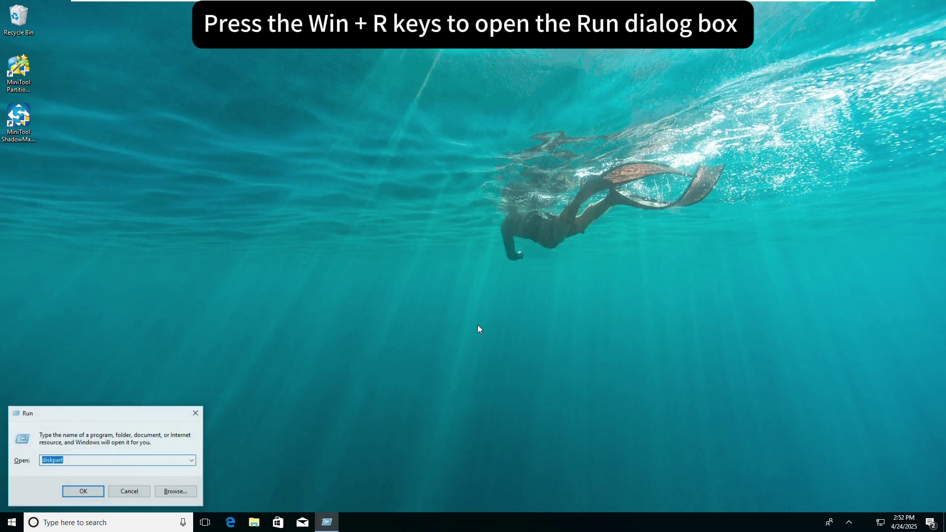
type("dis")
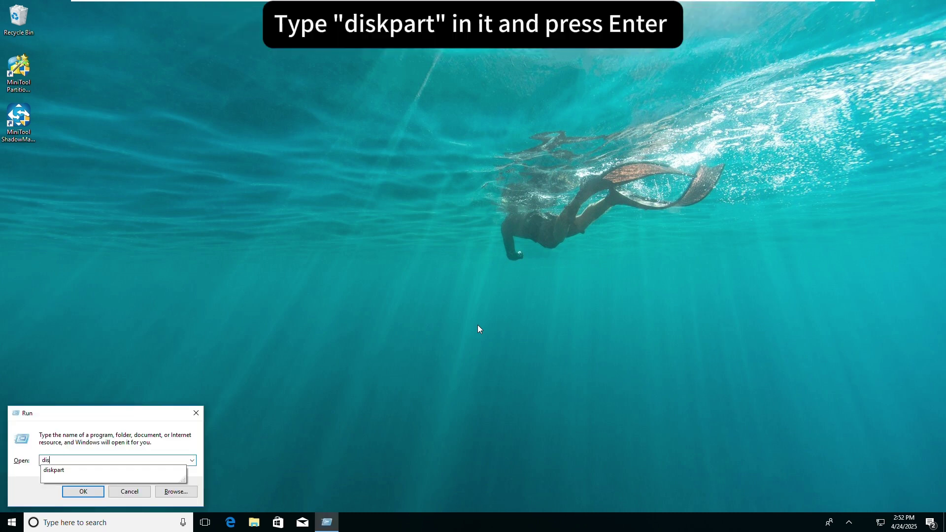
type("kpart")
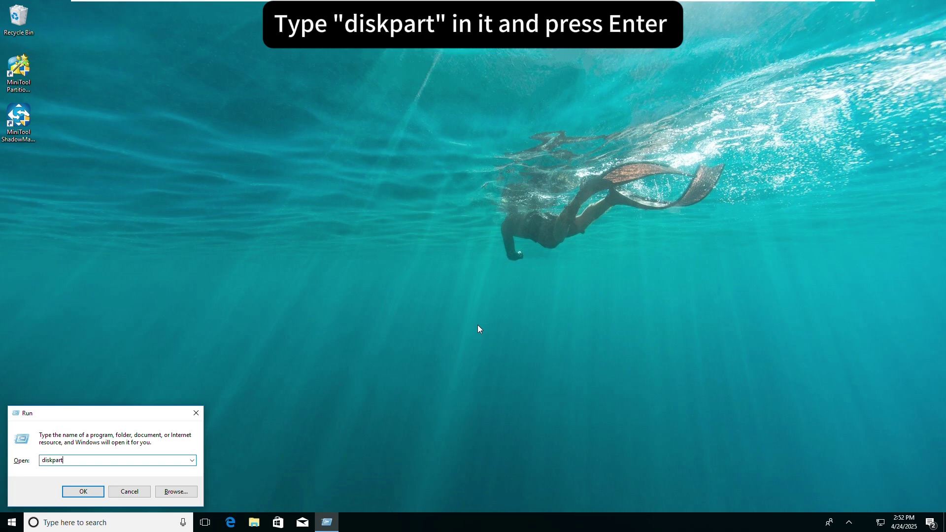
key("Return")
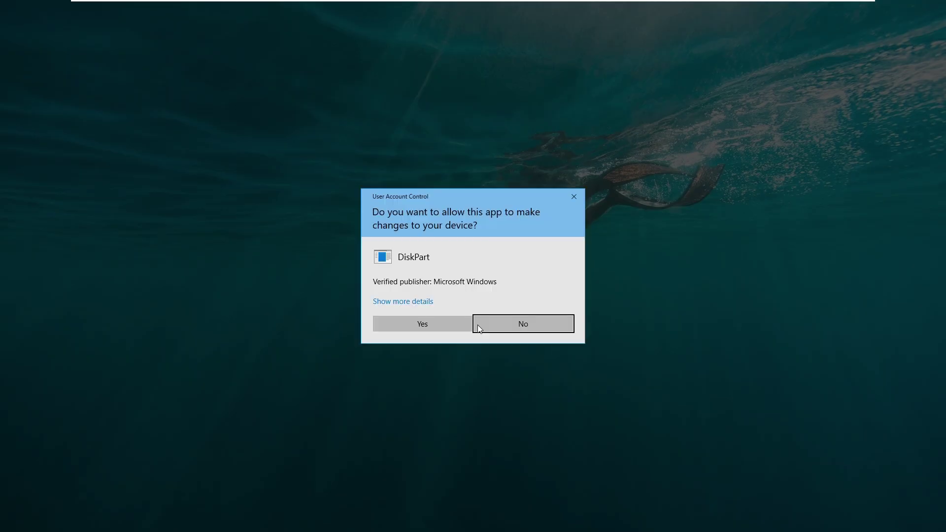
- Allow DiskPart to run as administrator and centre its console on screen
left_click(443, 327)
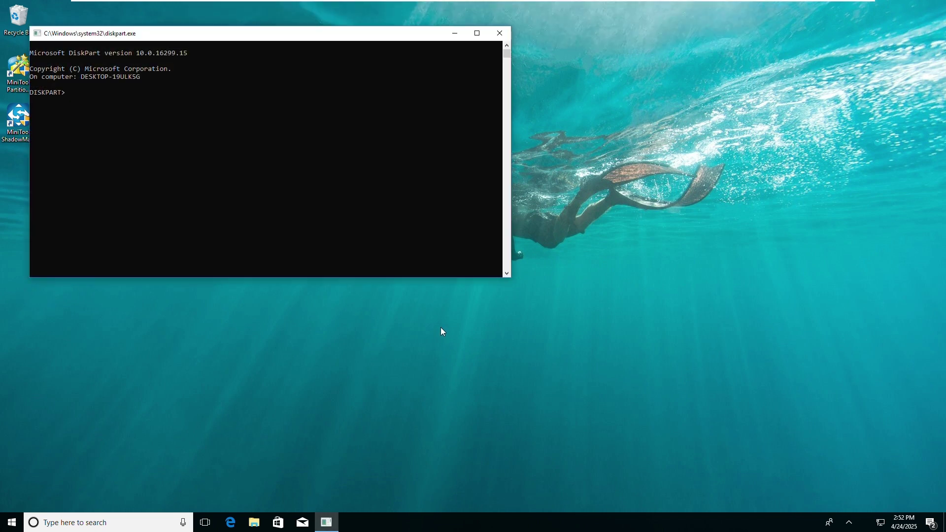
left_click_drag(348, 41, 580, 129)
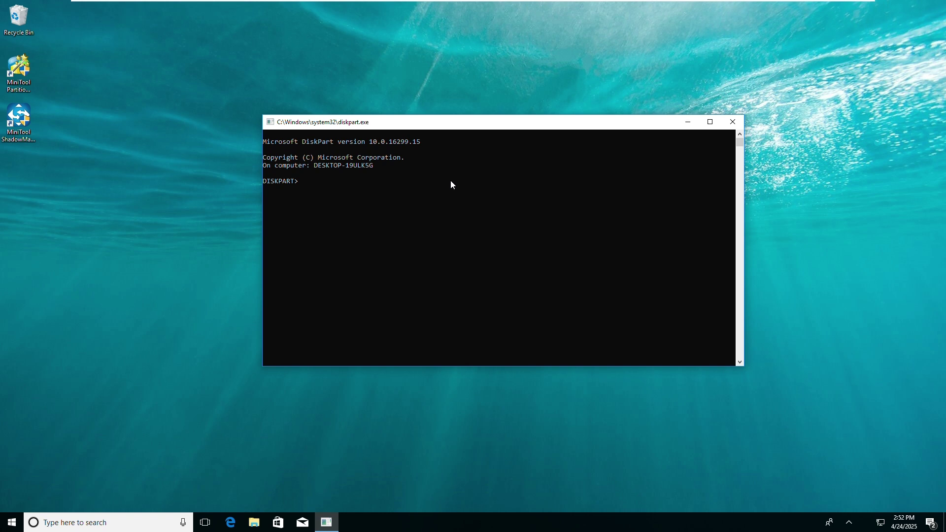
left_click(319, 182)
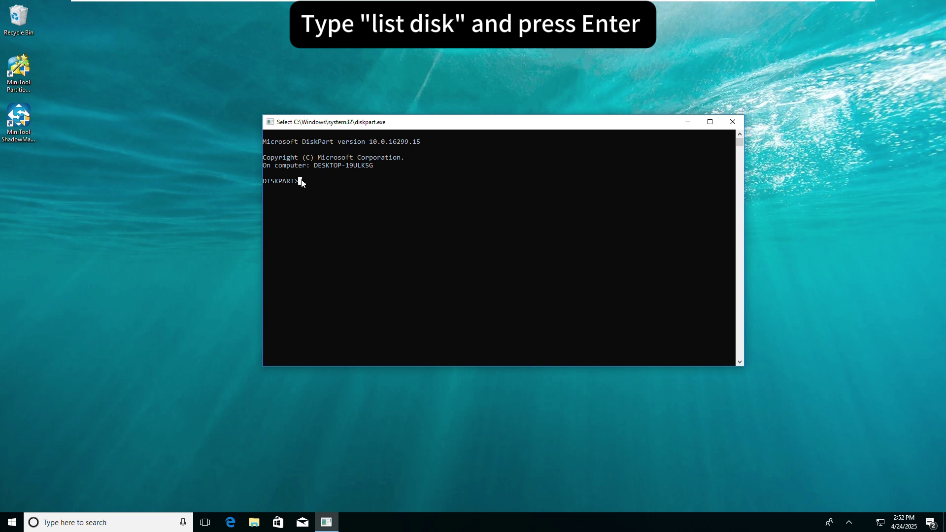
- List the disks, select disk 2, and enter the clean command
type("list disk")
key("Return")
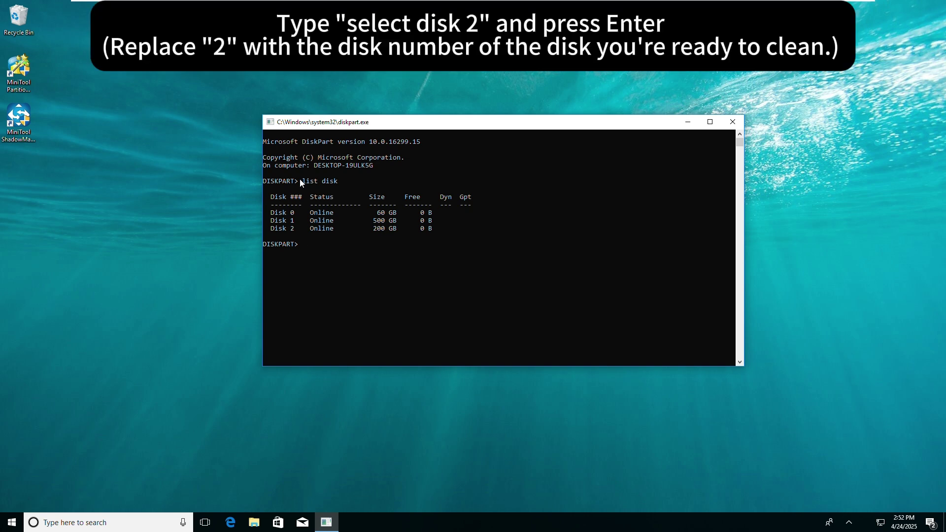
type("select disk 2")
key("Return")
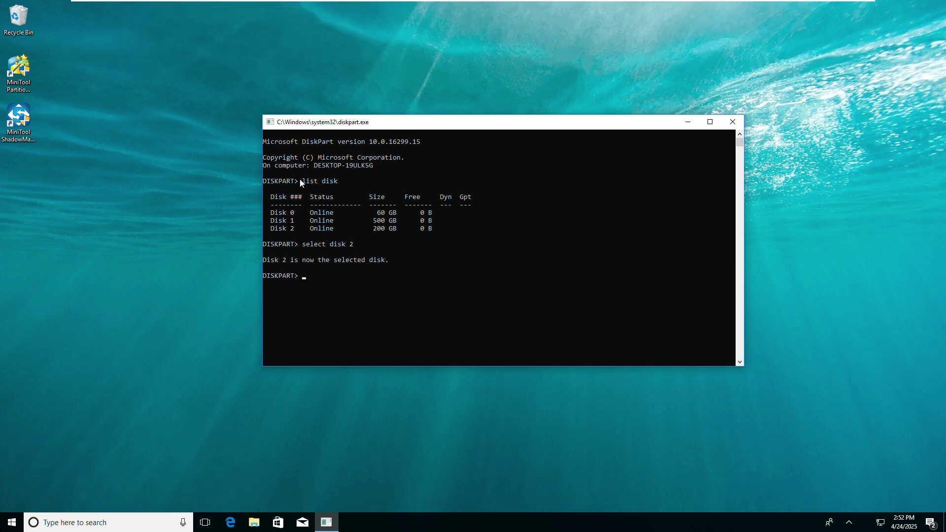
type("clea")
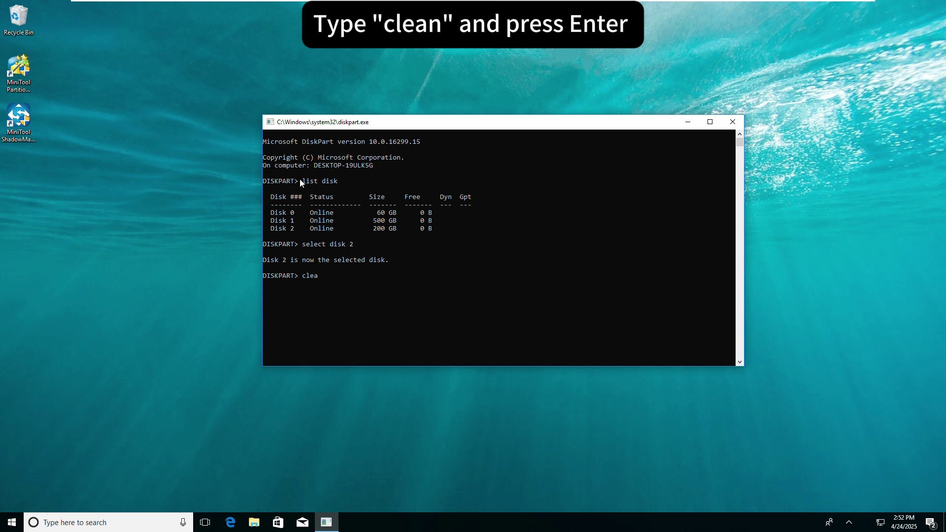
type("n")
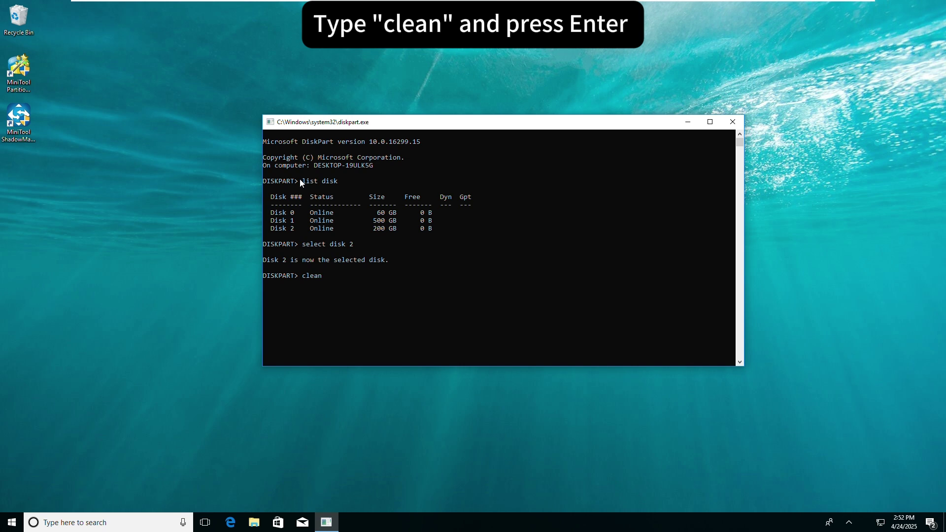